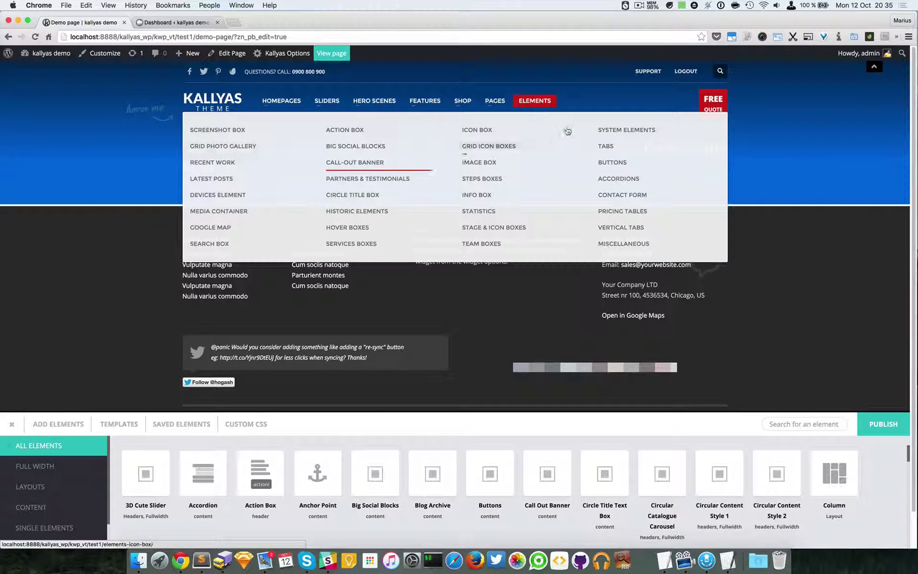
- Review the Call-Out Banner demo's Style 3 example in a new tab, then return to the Demo page
left_click(359, 165, "super")
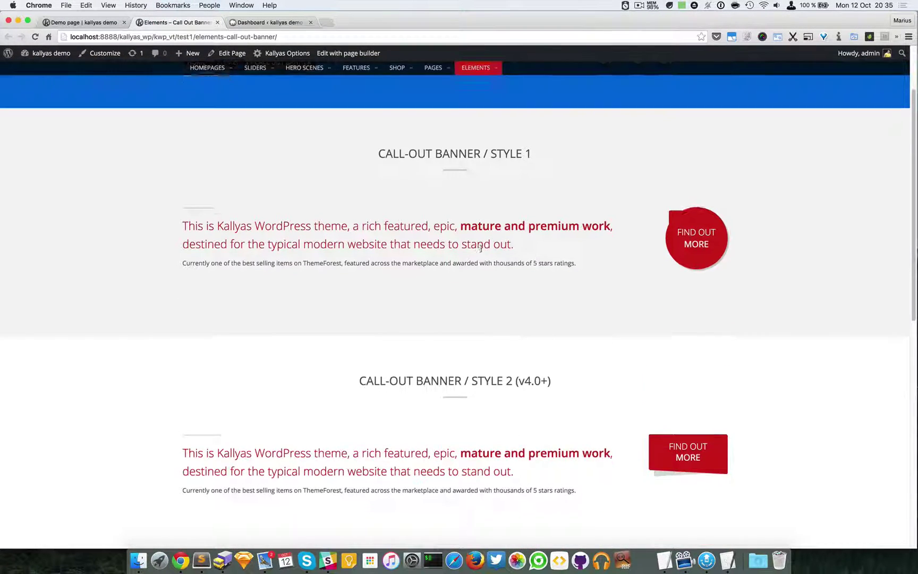
scroll(588, 296, "down", 4)
scroll(588, 308, "down", 3)
scroll(463, 356, "up", 5)
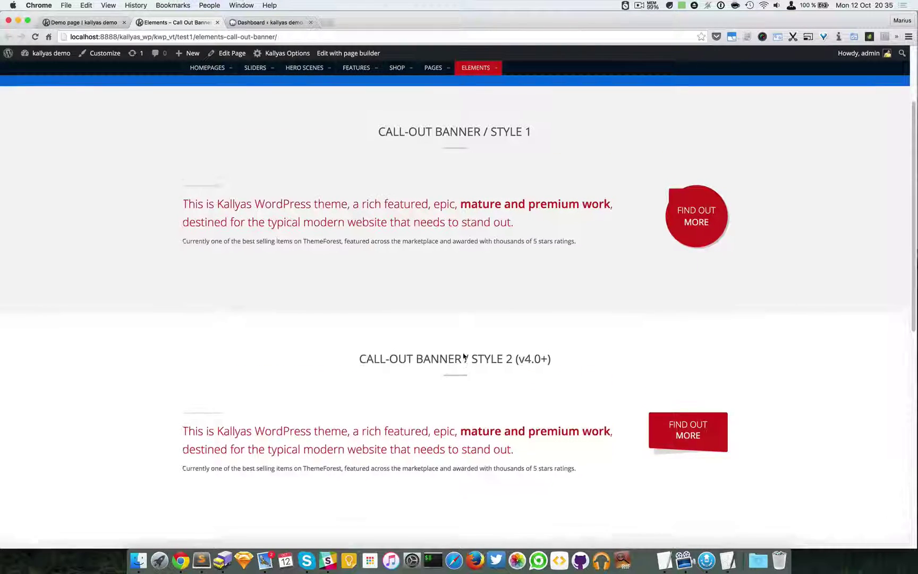
scroll(463, 356, "up", 2)
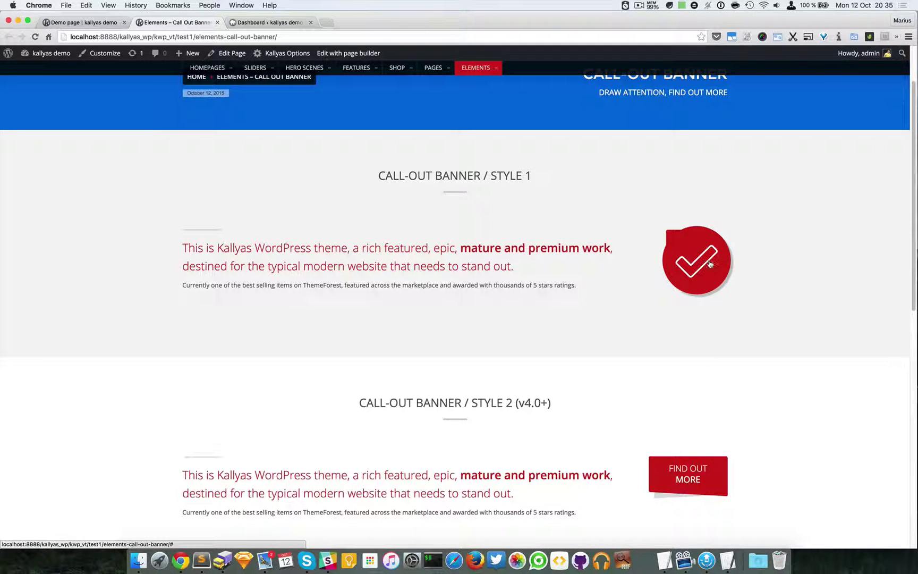
scroll(709, 273, "down", 4)
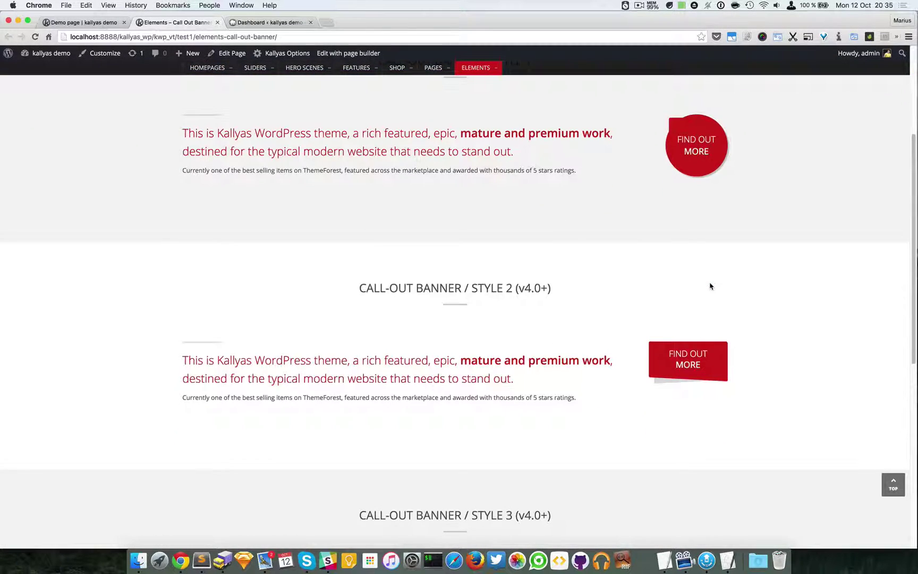
scroll(718, 366, "down", 5)
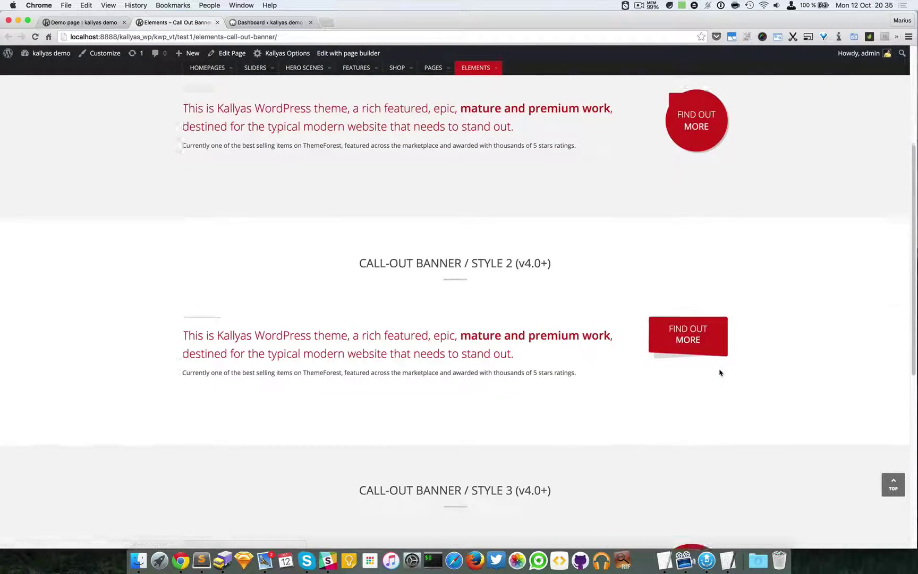
scroll(721, 372, "down", 1)
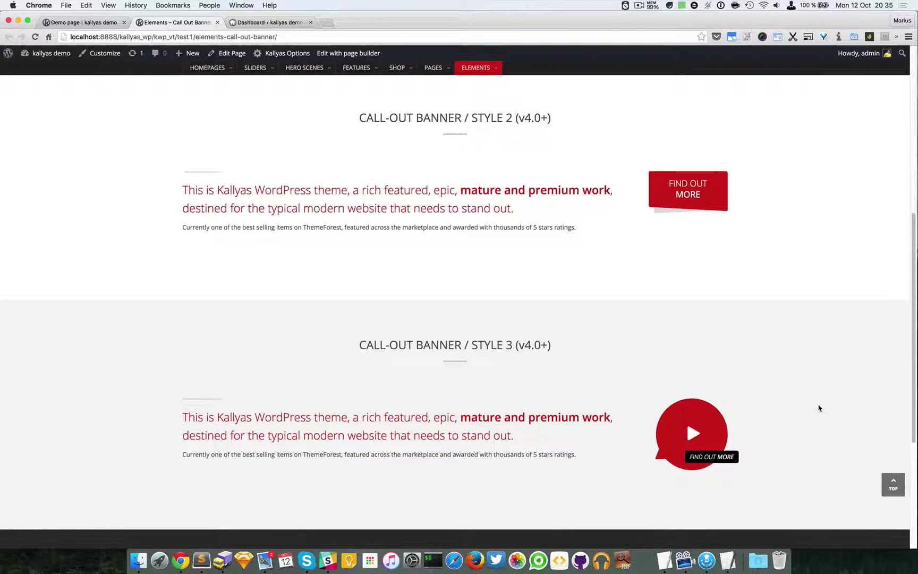
scroll(820, 408, "up", 10)
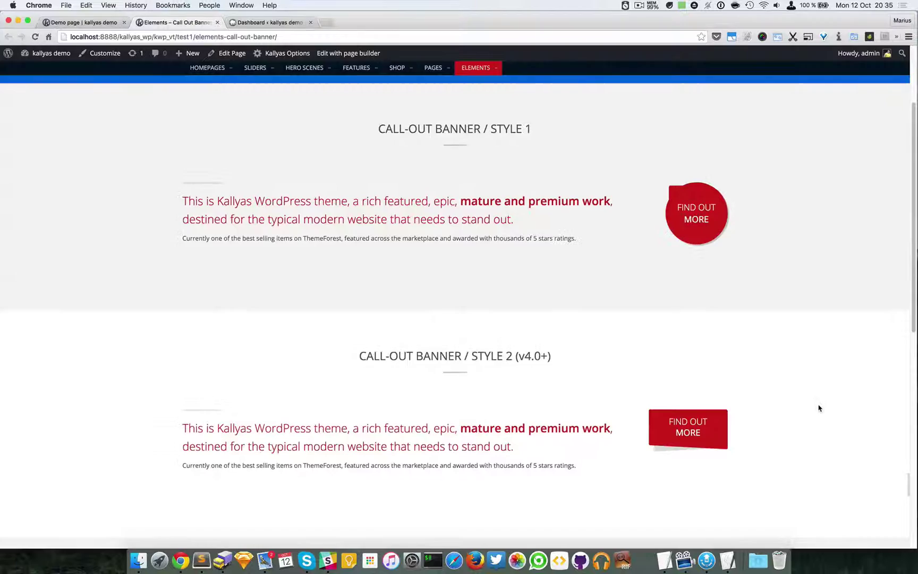
scroll(819, 408, "up", 5)
left_click(82, 22)
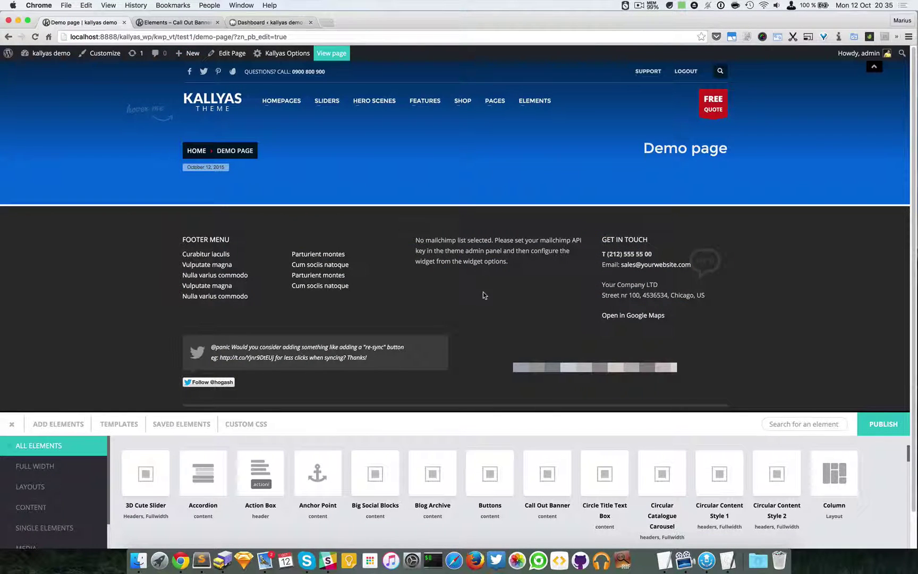
- Add a new Section above the footer and drop a Call Out Banner into it
left_click(803, 424)
type("se")
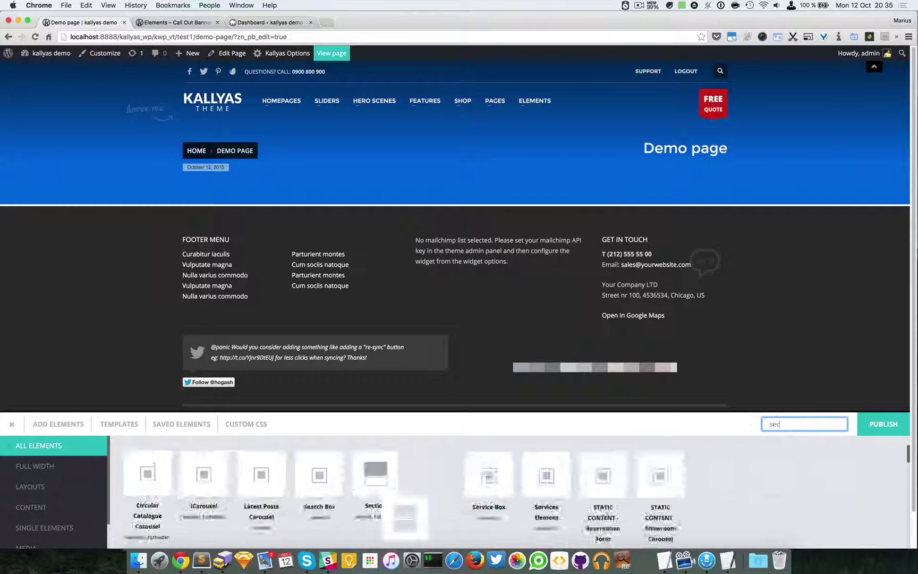
type("c")
left_click_drag(146, 473, 451, 205)
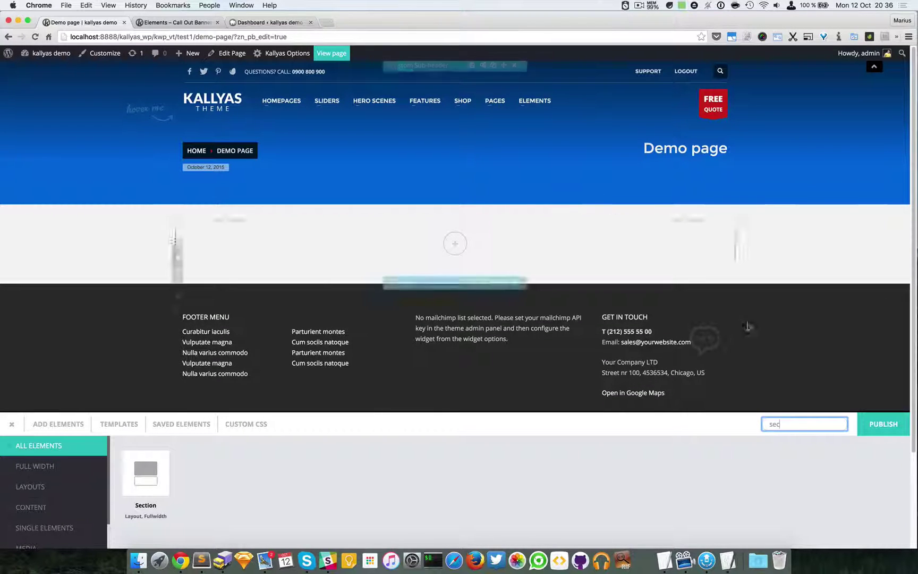
double_click(791, 424)
key("BackSpace")
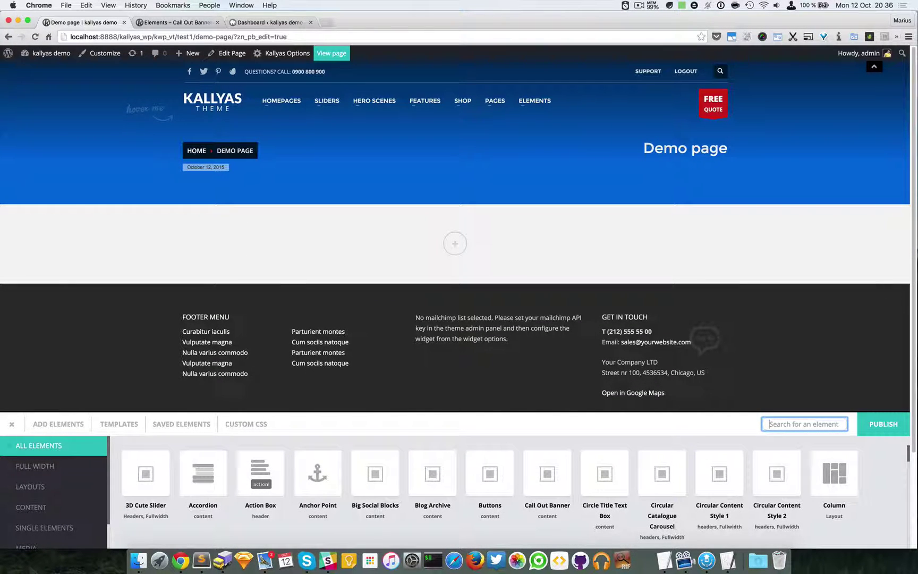
left_click_drag(547, 474, 461, 228)
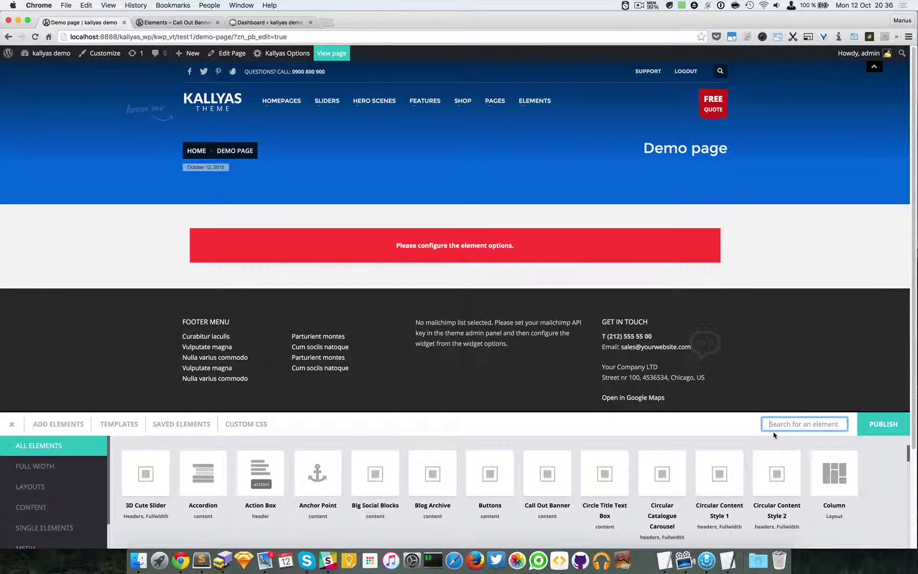
left_click(803, 424)
type("call")
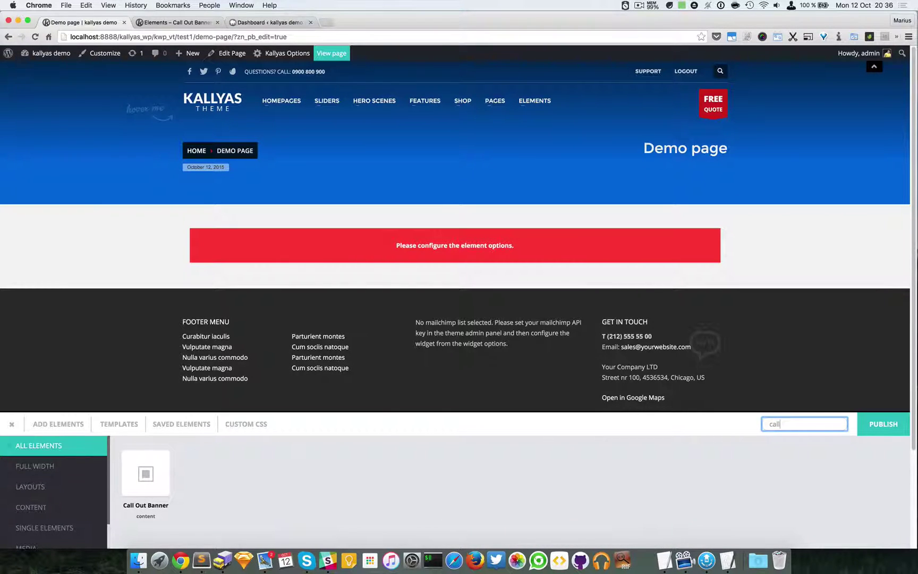
key("BackSpace")
key("BackSpace")
key("BackSpace")
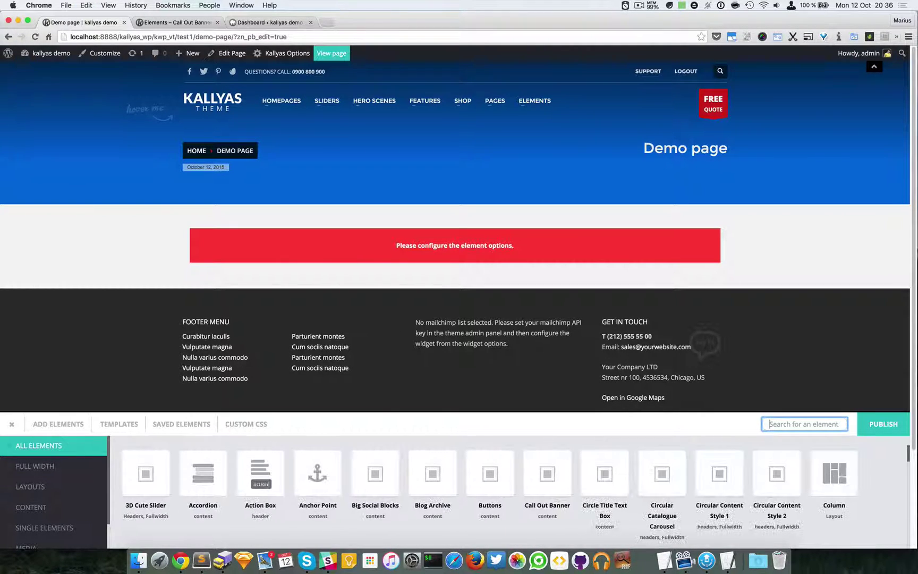
mouse_move(454, 245)
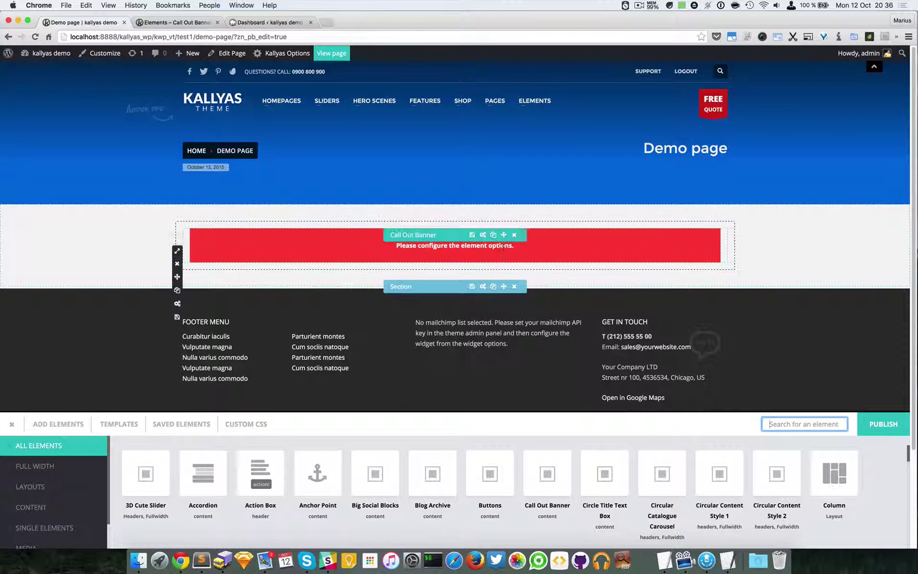
left_click(484, 236)
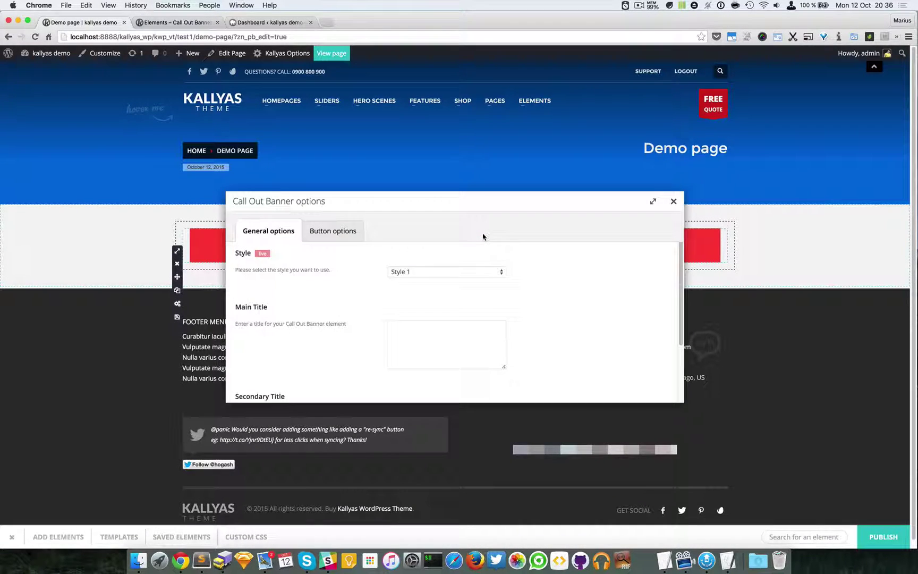
left_click(449, 273)
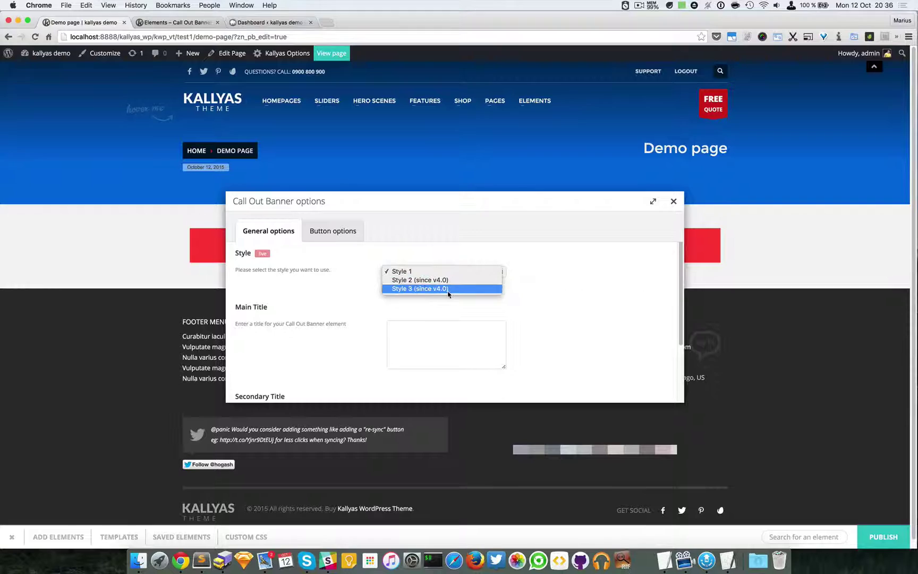
left_click(549, 290)
left_click(443, 336)
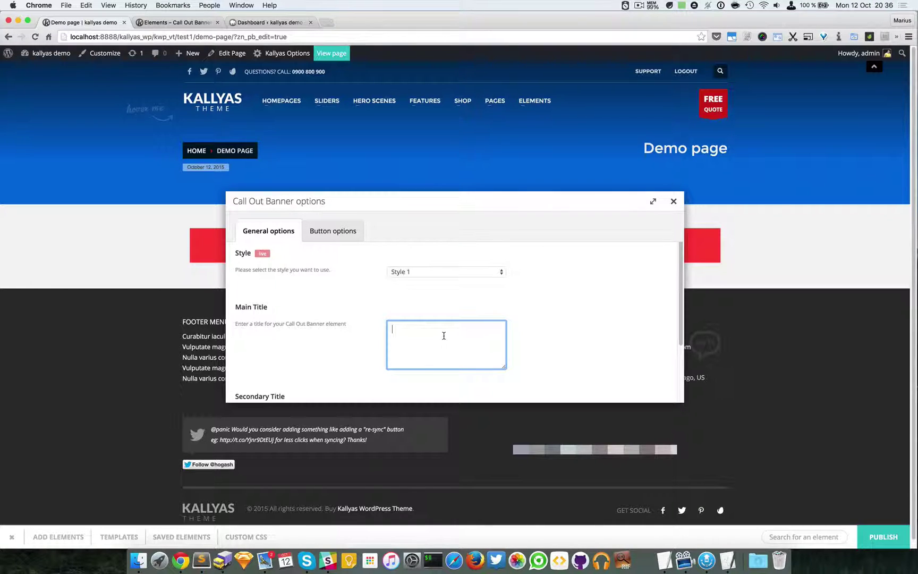
- Copy the demo banner's main sentence into the Main Title field
left_click(176, 22)
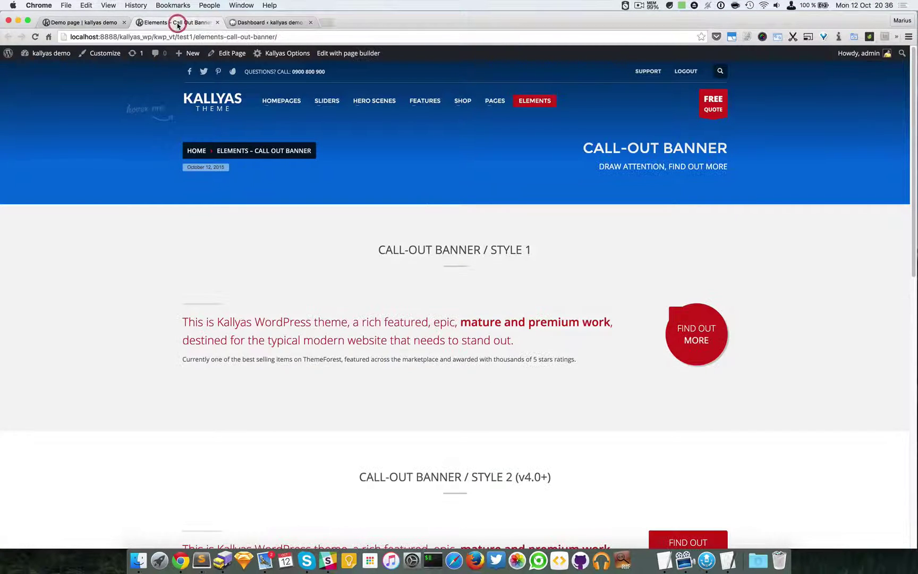
left_click_drag(514, 341, 183, 323)
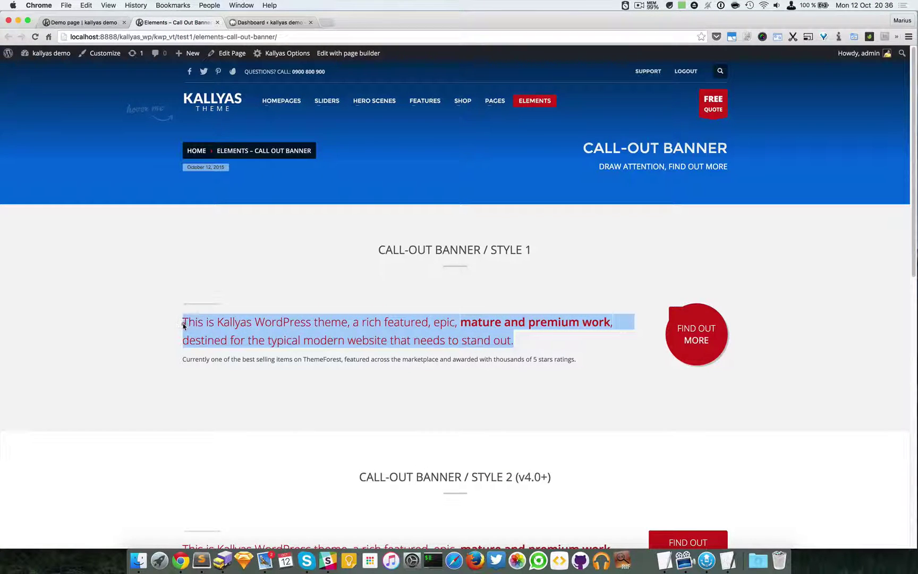
right_click(208, 325)
left_click(224, 325)
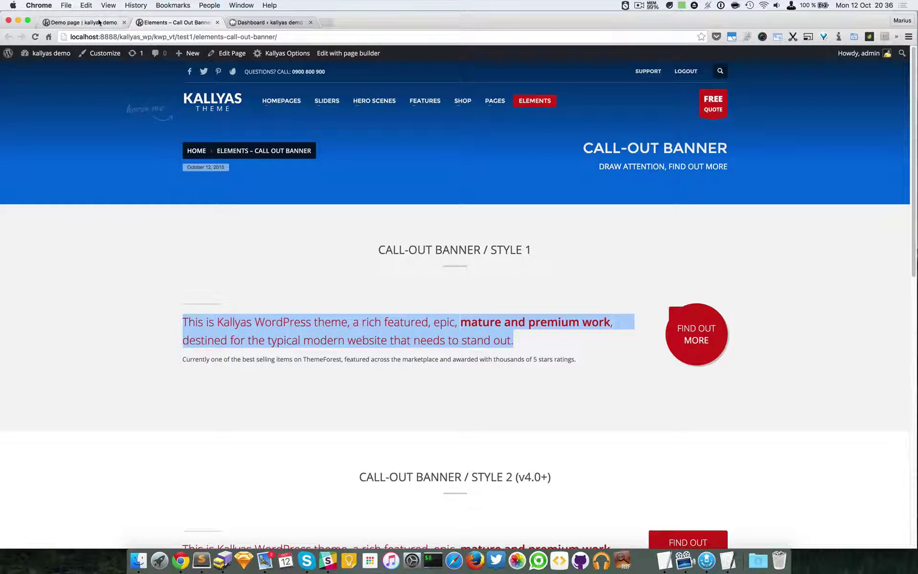
left_click(85, 23)
key("super+v")
scroll(602, 359, "down", 3)
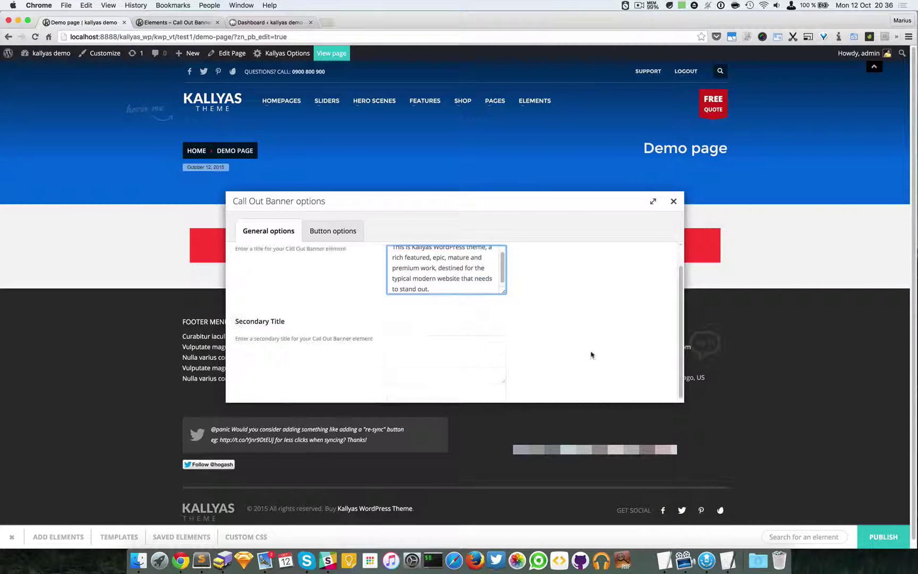
- Copy the demo's secondary line of text into the Secondary Title field
left_click(175, 23)
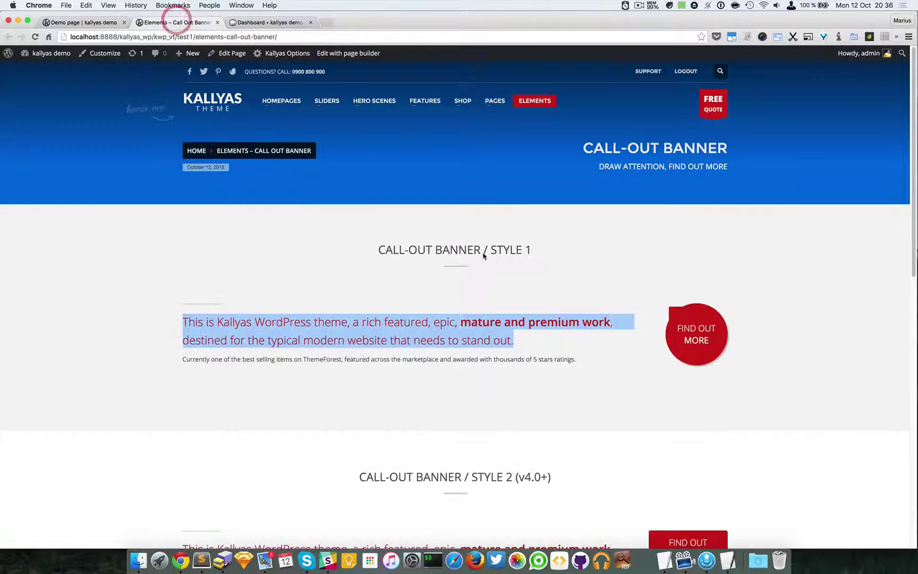
left_click_drag(580, 360, 183, 359)
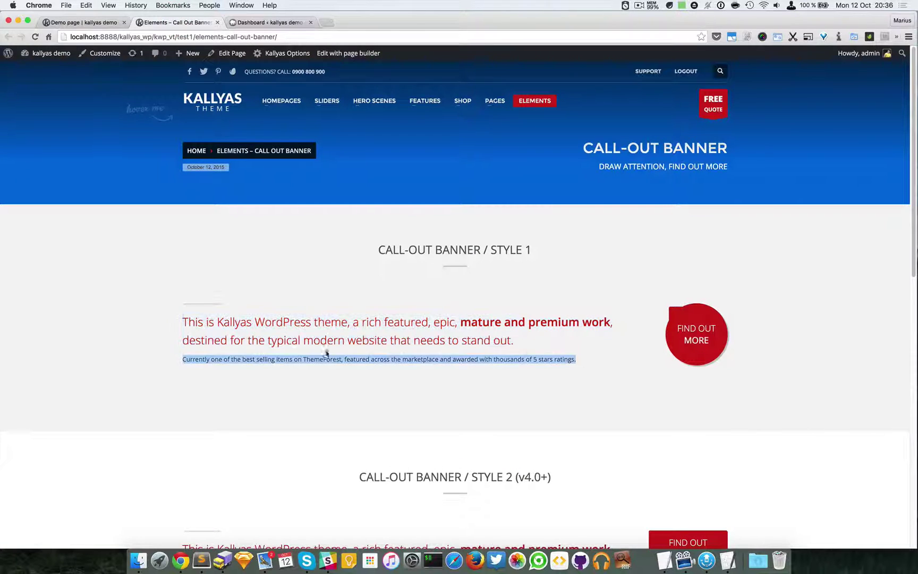
right_click(190, 358)
left_click(210, 362)
left_click(82, 22)
left_click(465, 371)
key("super+v")
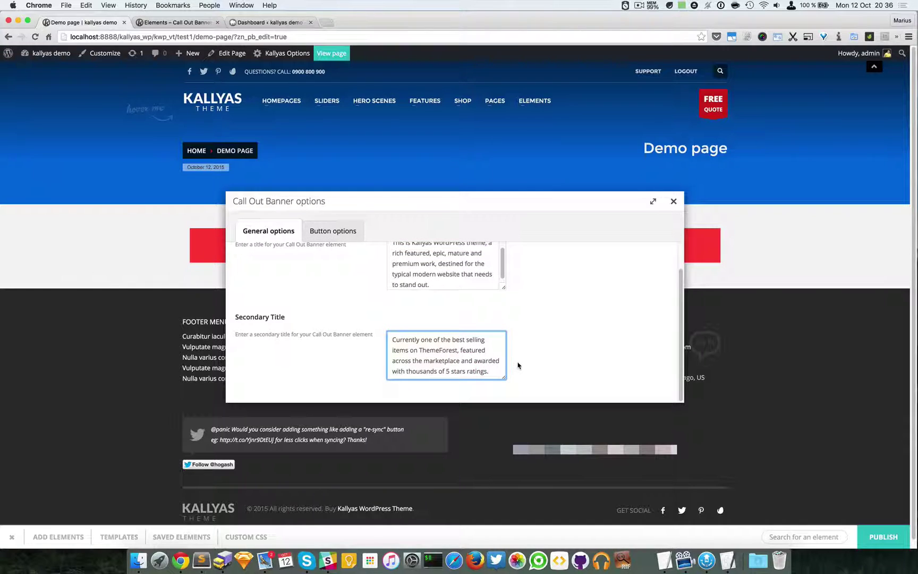
- Label the banner's button CLICK HERE in its Button options
left_click(333, 232)
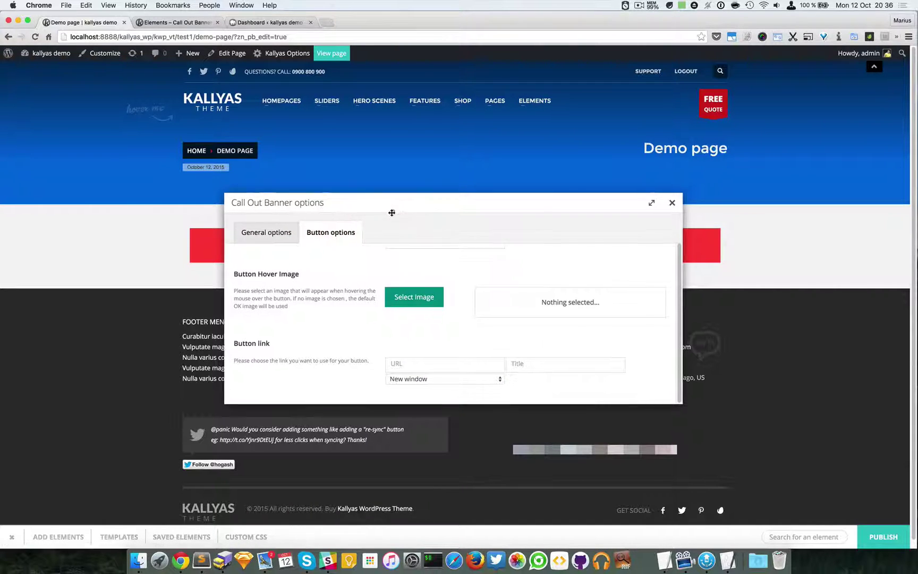
left_click_drag(391, 212, 338, 271)
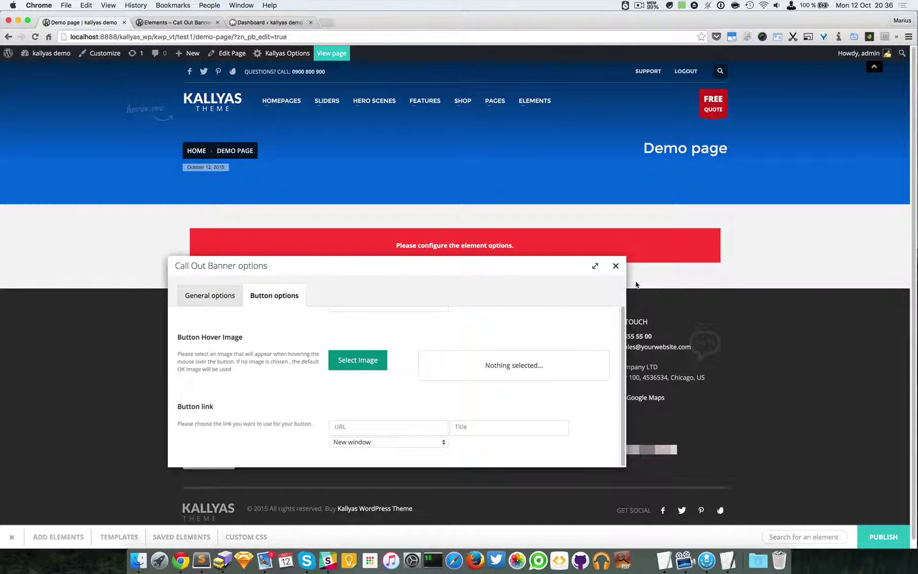
scroll(603, 332, "up", 2)
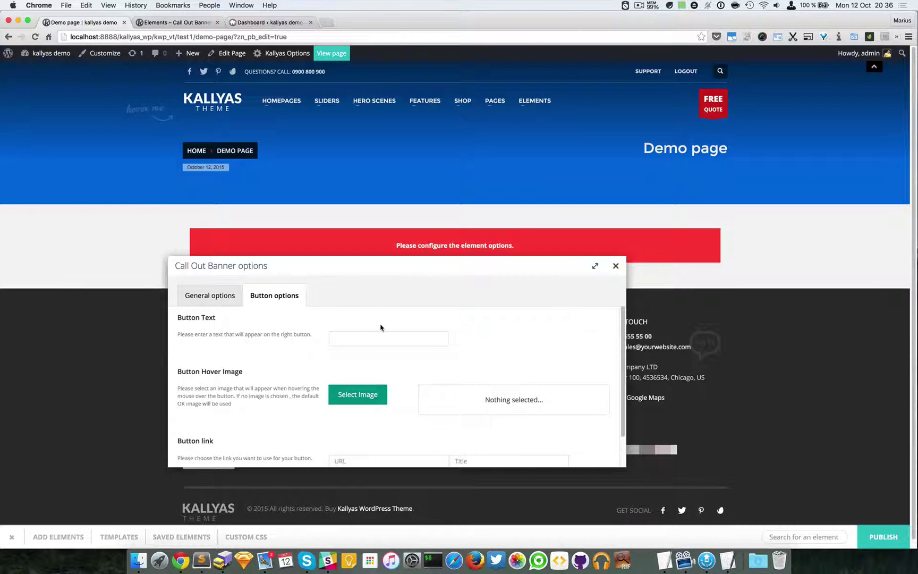
left_click(346, 336)
type("CLICK HERE")
scroll(362, 397, "down", 1)
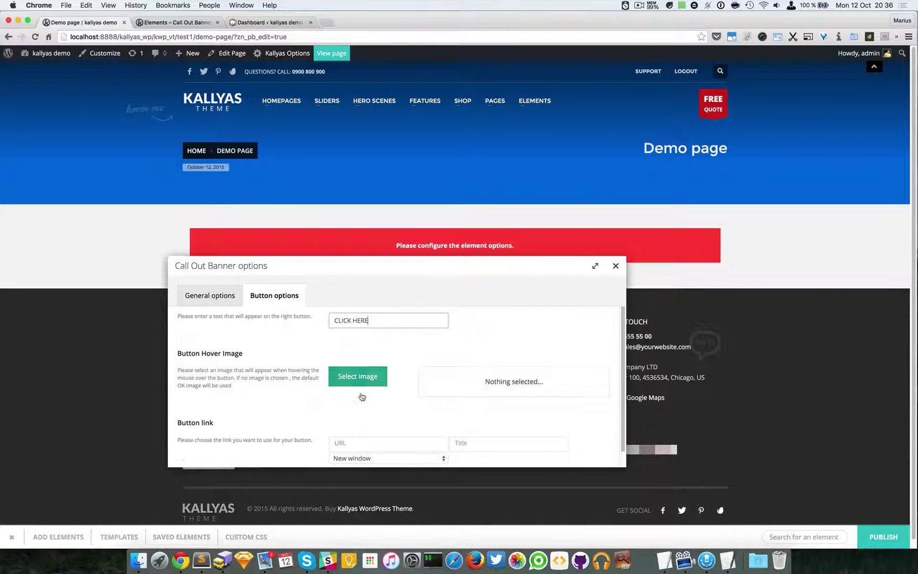
- Set the button hover image to stage-headphones.svg from the Media Library
left_click(337, 376)
scroll(582, 263, "down", 5)
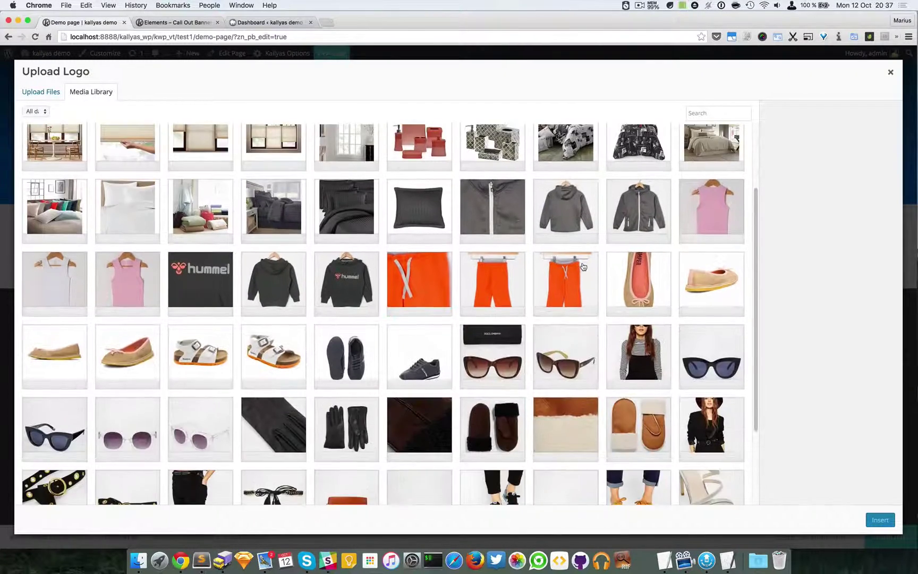
scroll(582, 264, "down", 5)
scroll(583, 263, "down", 5)
scroll(583, 266, "down", 10)
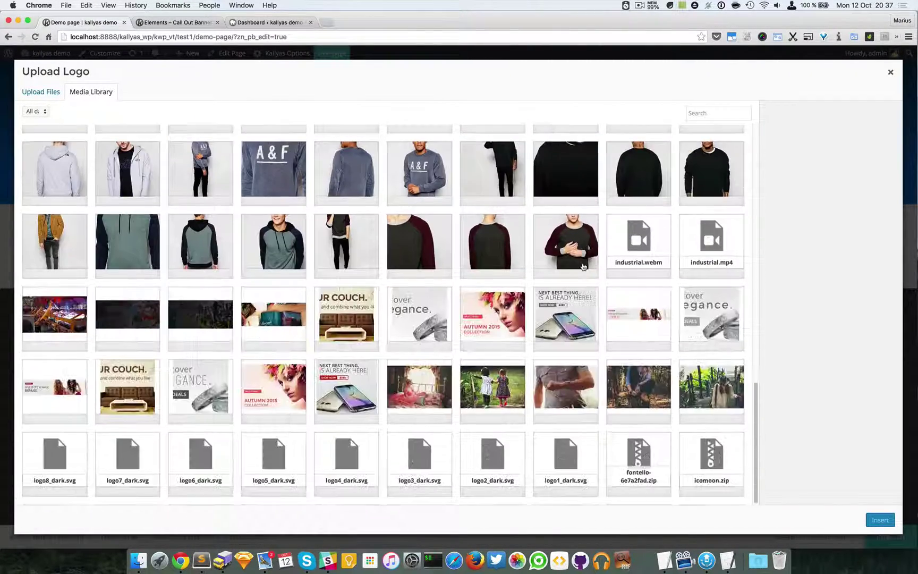
scroll(603, 275, "down", 3)
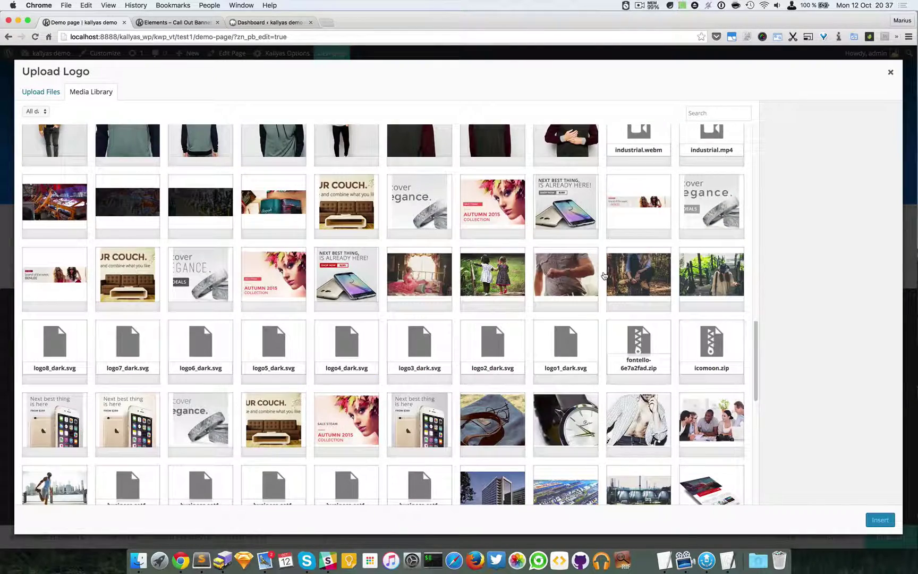
scroll(502, 323, "down", 5)
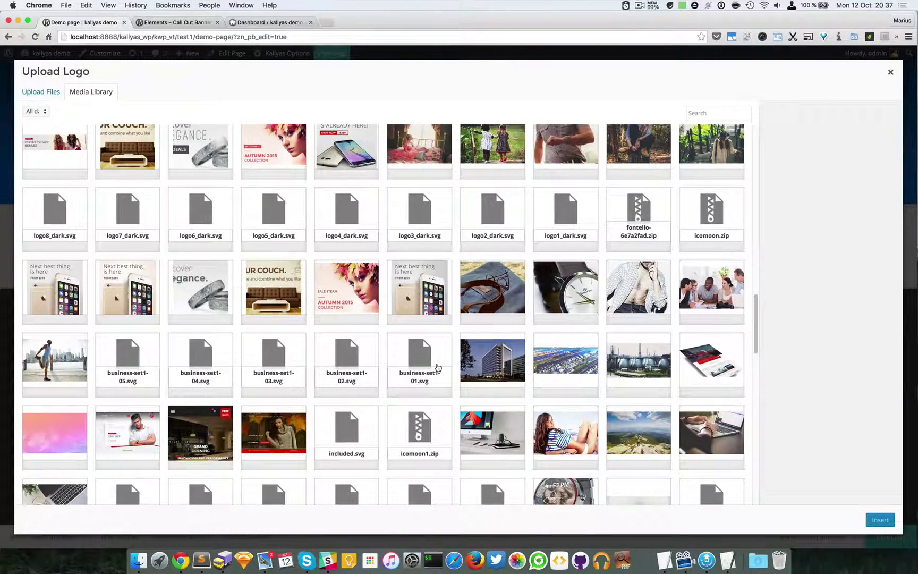
scroll(438, 367, "down", 2)
scroll(437, 367, "down", 2)
scroll(438, 367, "down", 5)
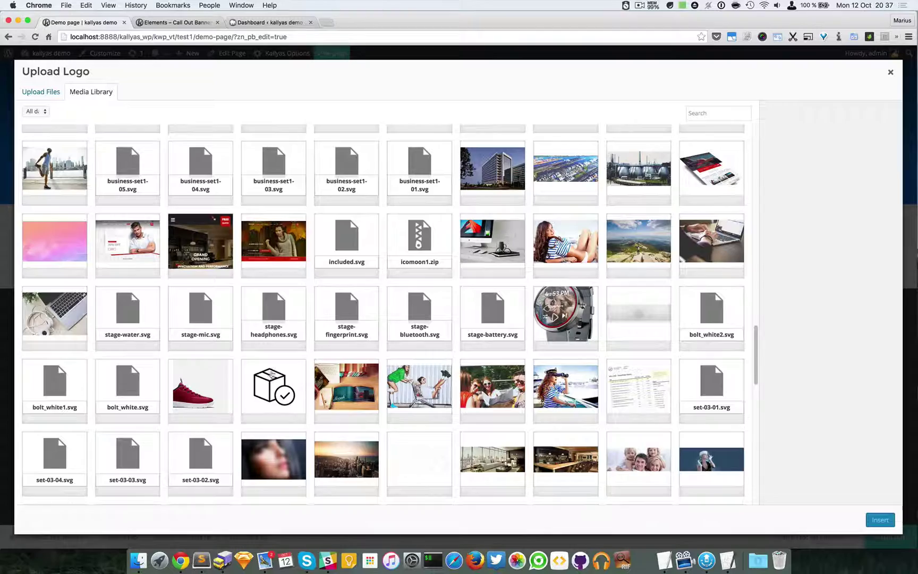
scroll(308, 423, "down", 1)
scroll(307, 423, "down", 2)
scroll(307, 423, "down", 1)
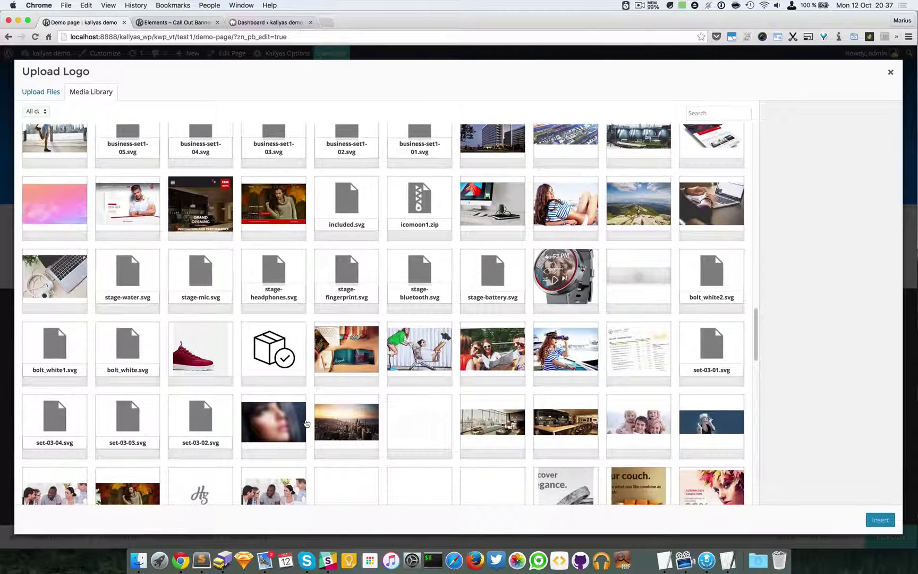
left_click(265, 280)
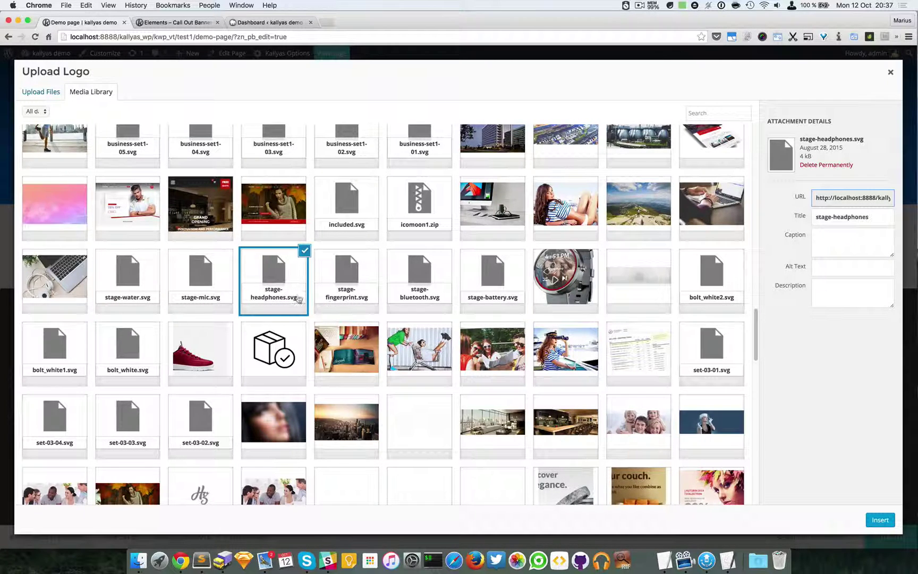
left_click(880, 519)
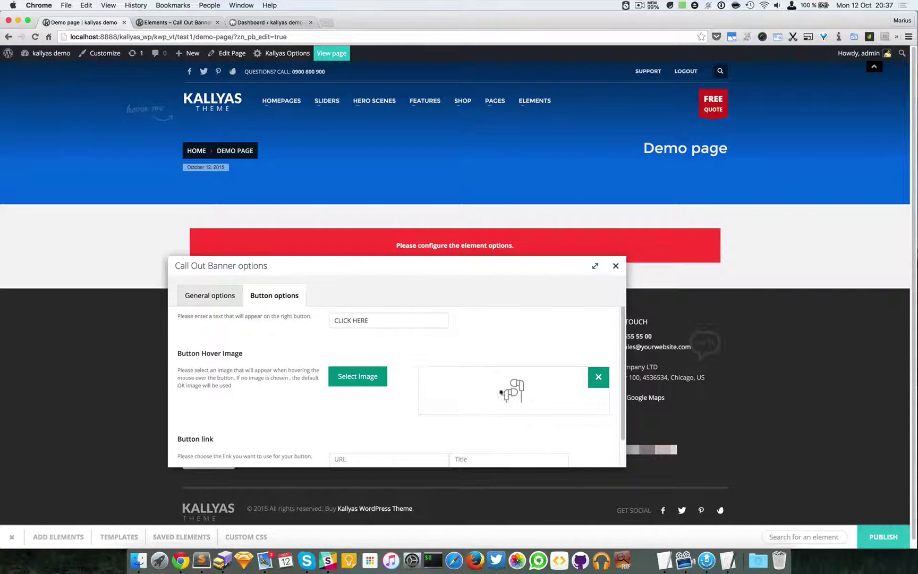
scroll(501, 393, "down", 1)
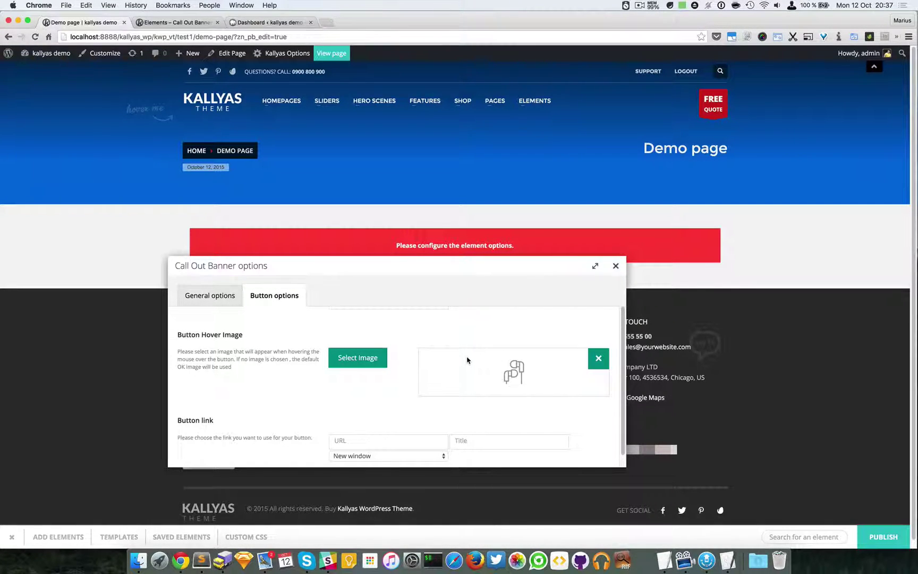
scroll(468, 359, "down", 1)
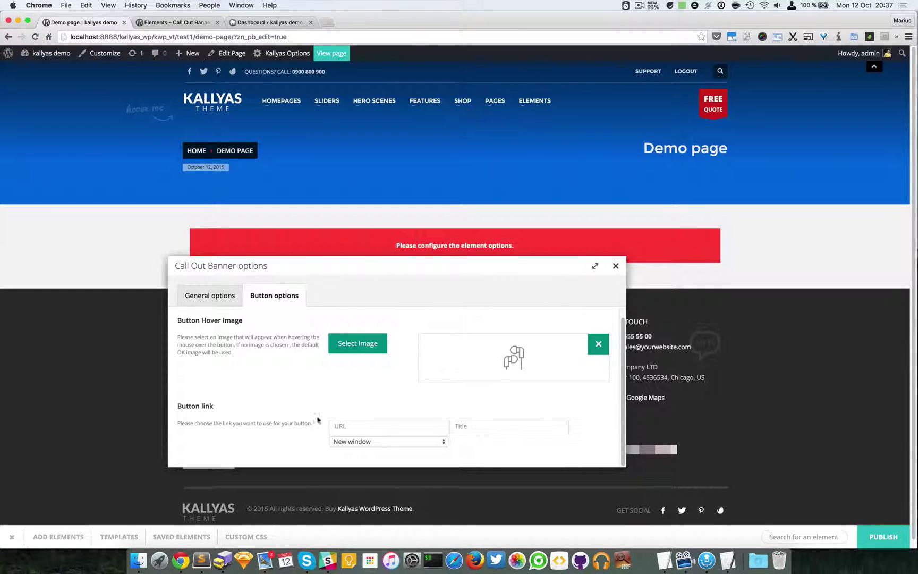
- Set the button link URL to # with its target kept on New window
left_click(350, 426)
type("#")
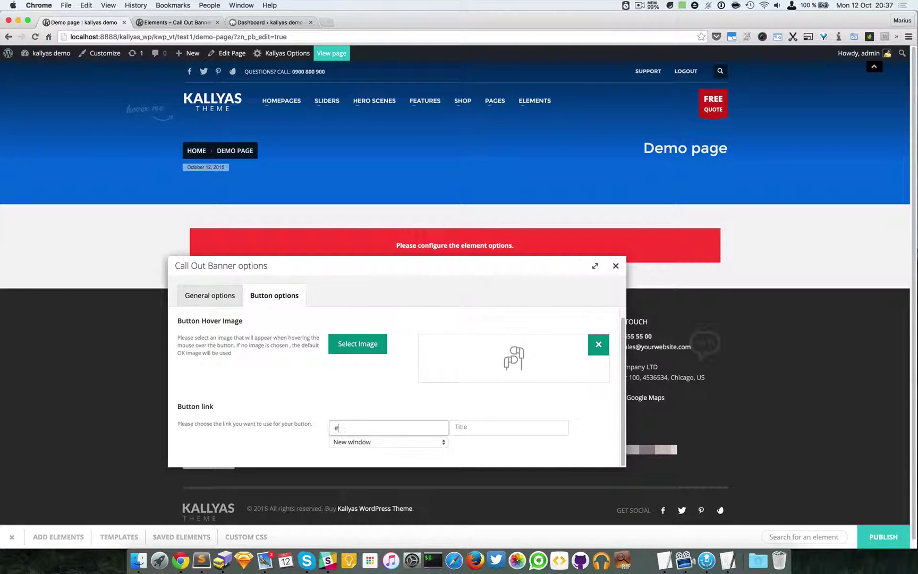
left_click(502, 431)
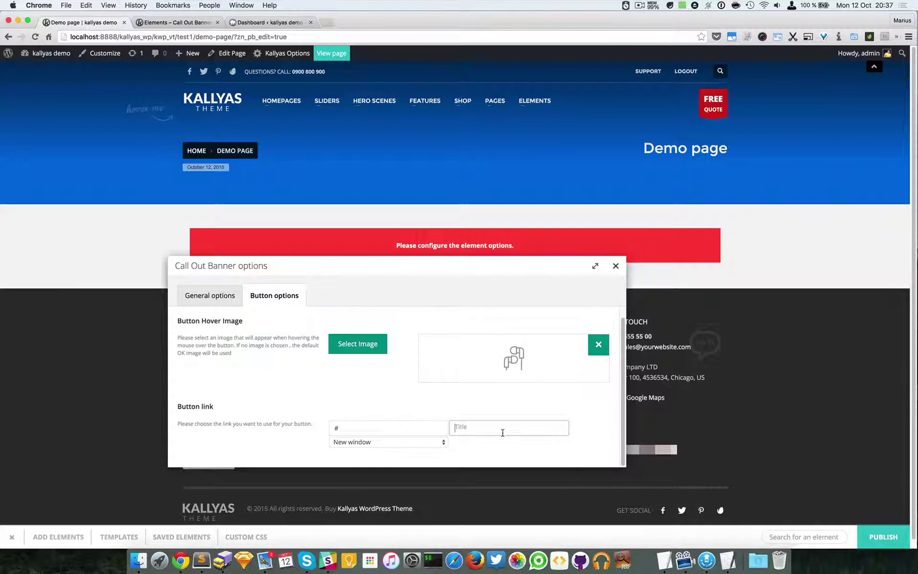
left_click(387, 441)
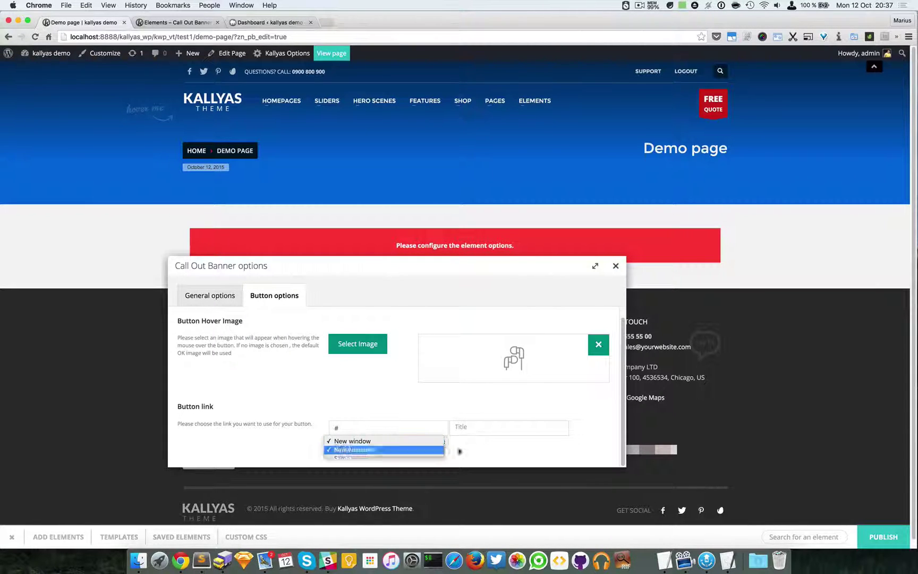
left_click(386, 439)
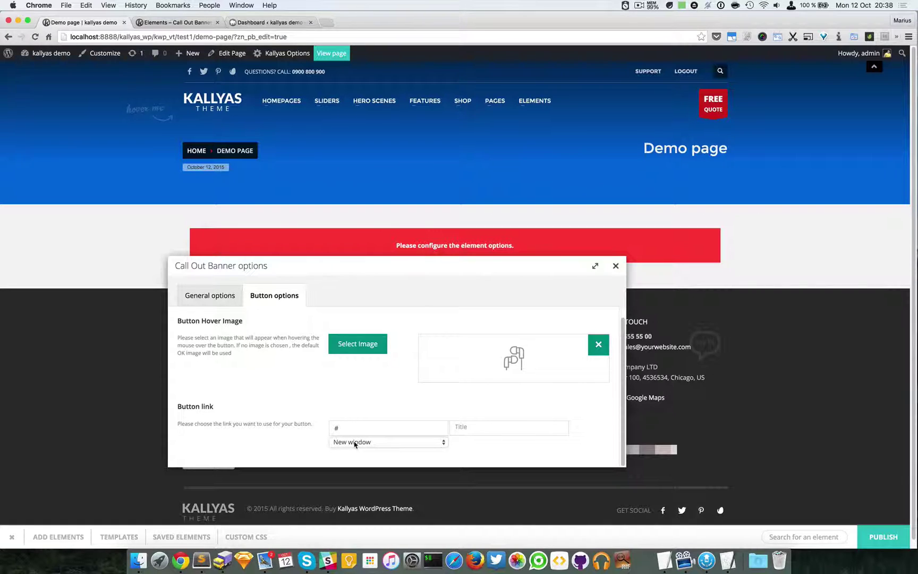
scroll(618, 422, "up", 3)
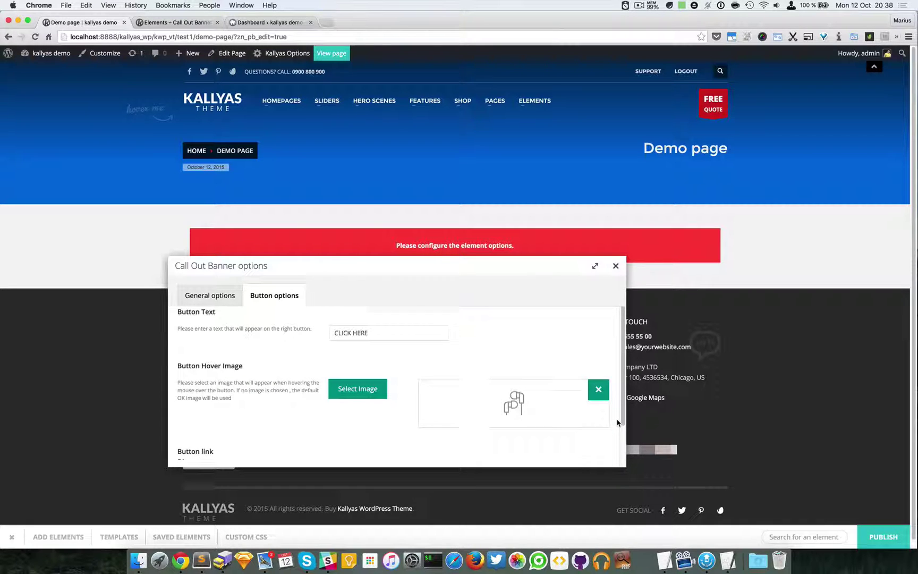
- Close the banner options, publish the page, and reload it
left_click(616, 265)
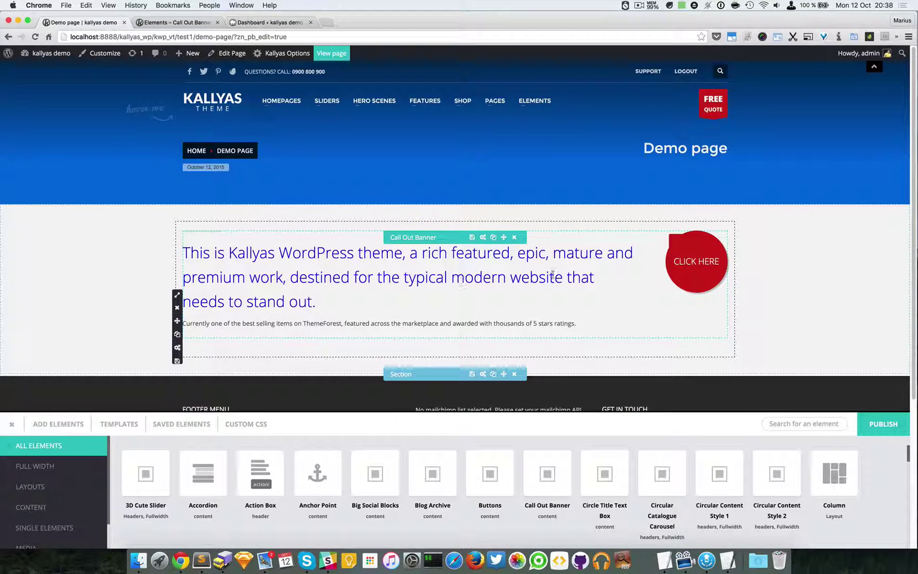
left_click(877, 422)
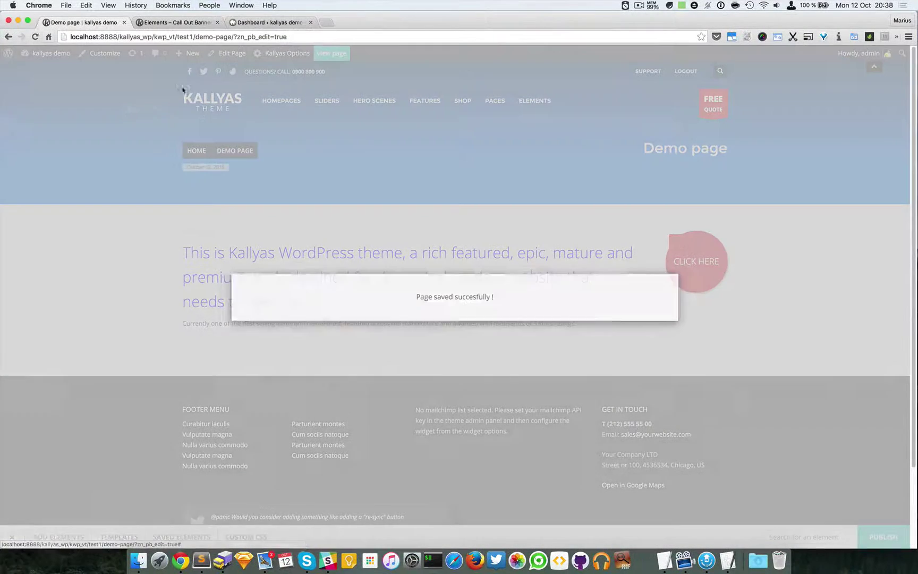
left_click(35, 37)
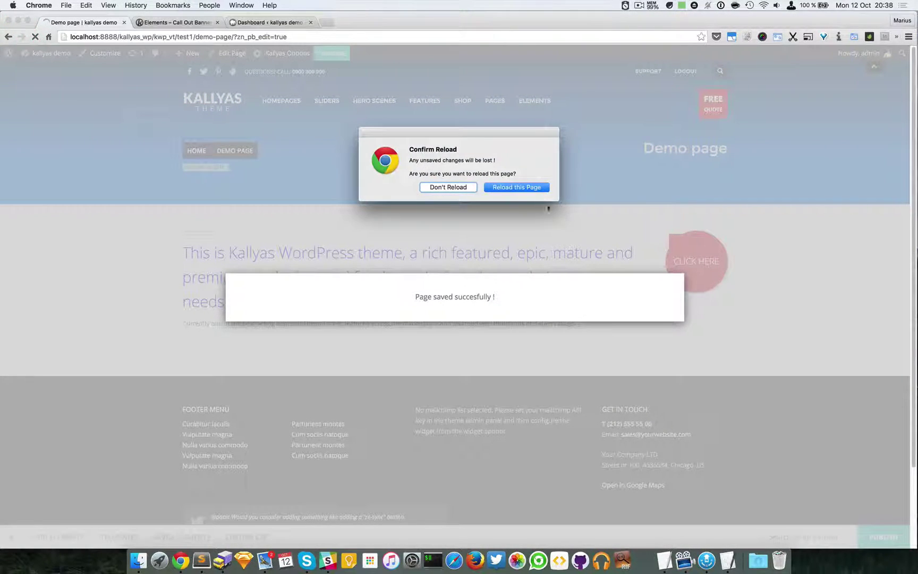
left_click(517, 188)
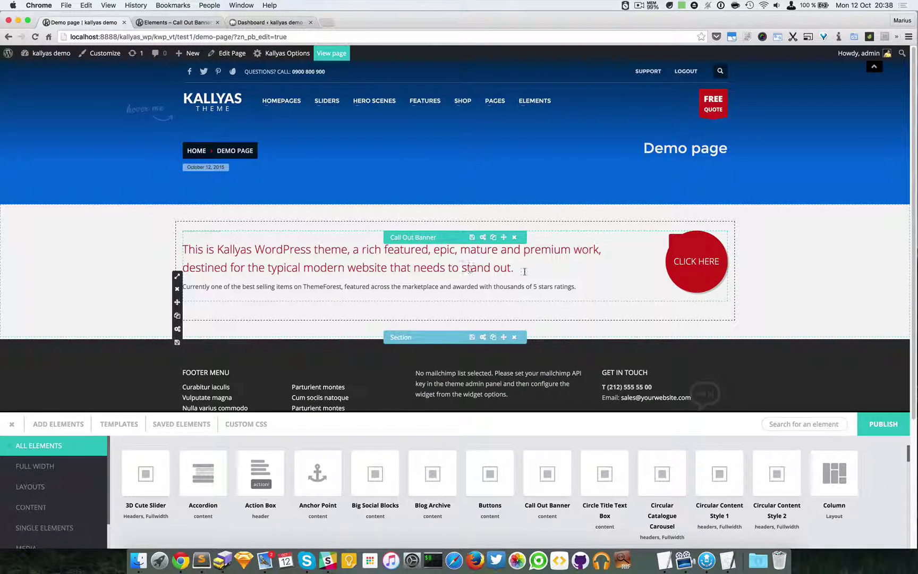
- Reopen the banner options and change its style to Style 3, trying Style 2 first
mouse_move(391, 266)
left_click(486, 239)
left_click_drag(485, 207, 495, 346)
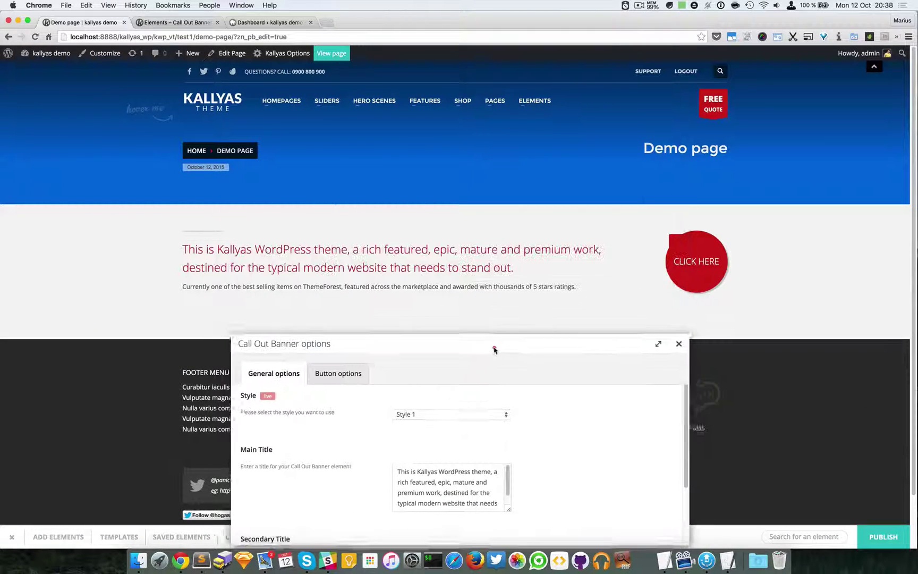
left_click(455, 411)
left_click(273, 397)
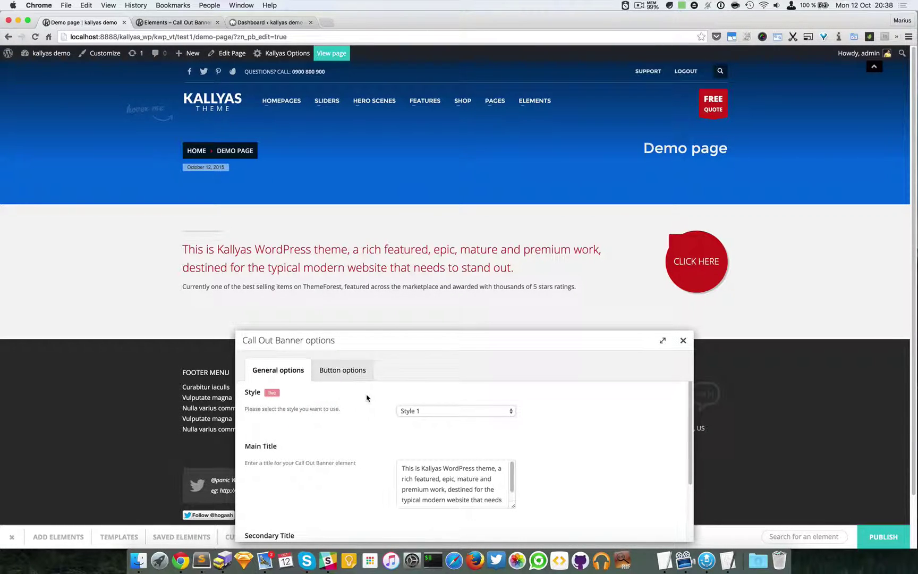
left_click(451, 410)
left_click(453, 422)
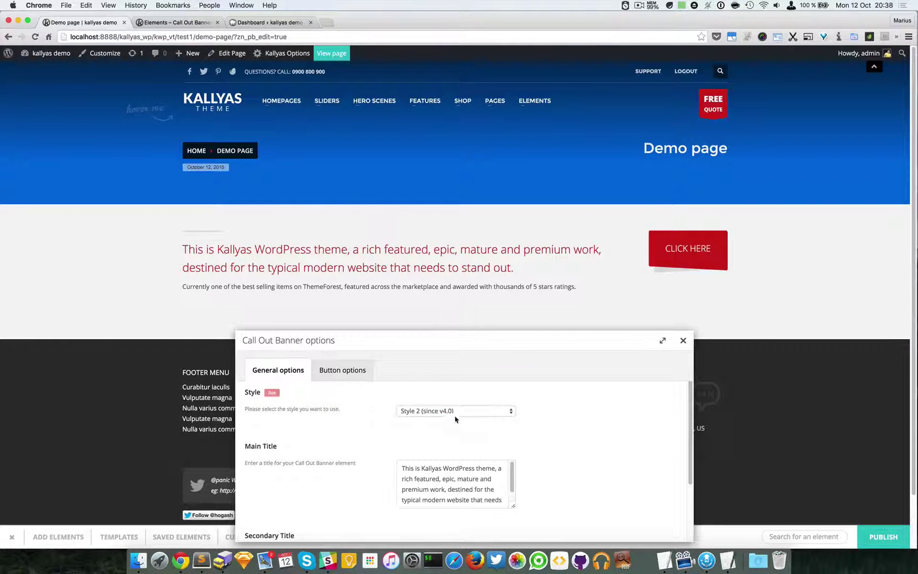
left_click(453, 411)
left_click(456, 423)
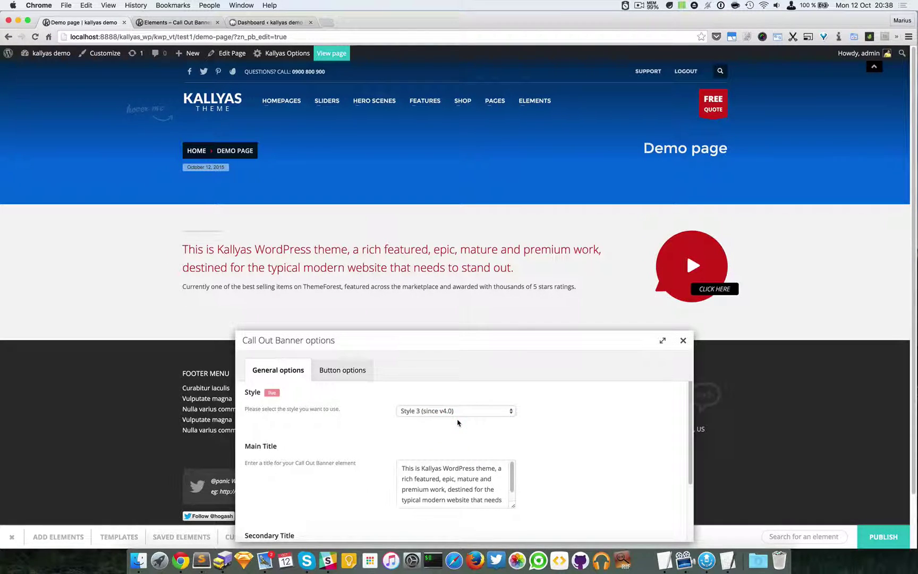
- Close the open panel to reveal the Style 3 play-button banner and footer
left_click(683, 340)
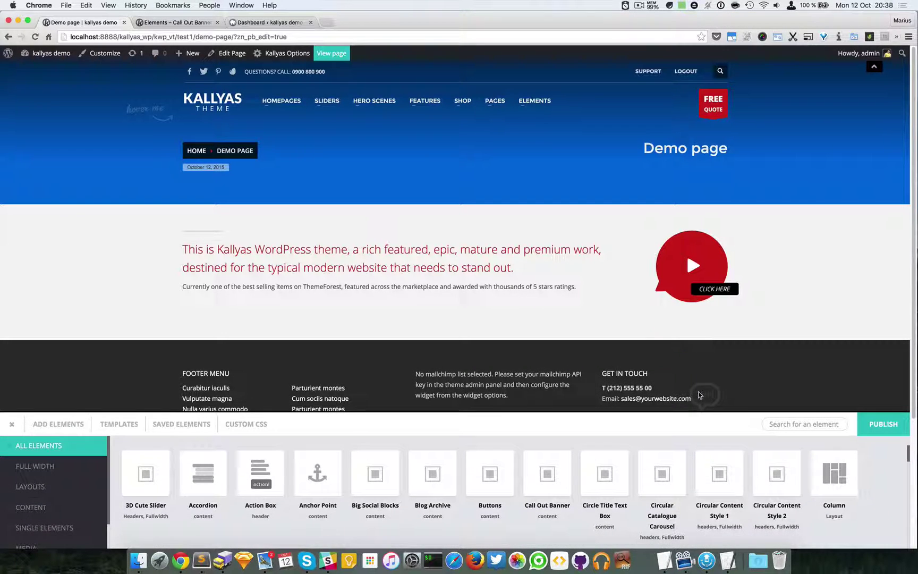